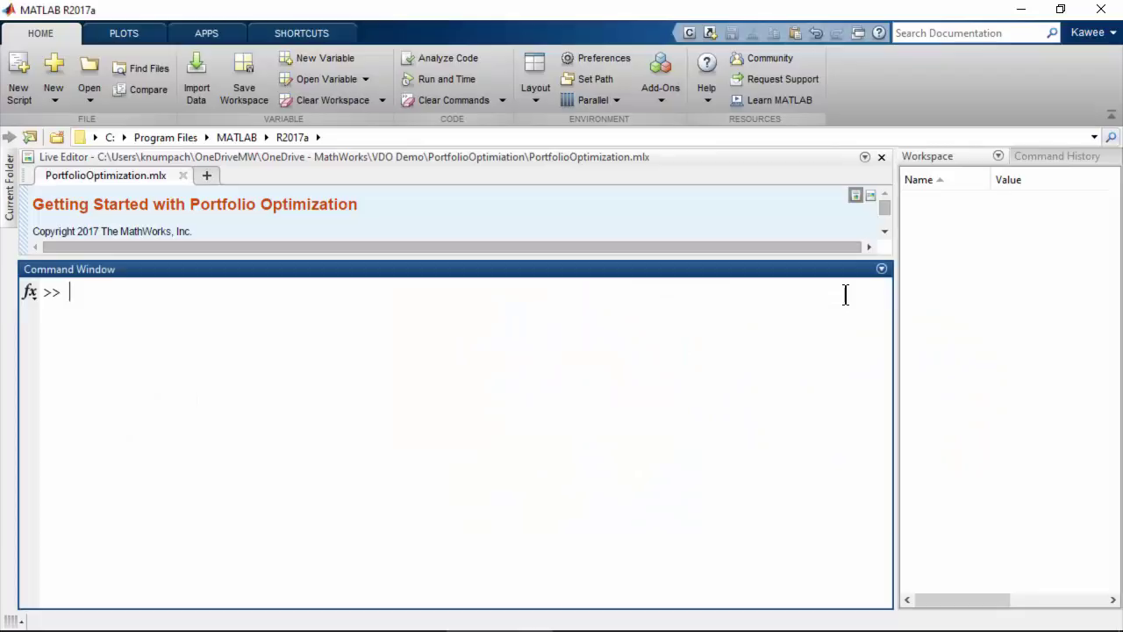
Preview dowPortfolio.xlsx with open(), browse its price columns, then close the preview.
type("open('dowPortfolio")
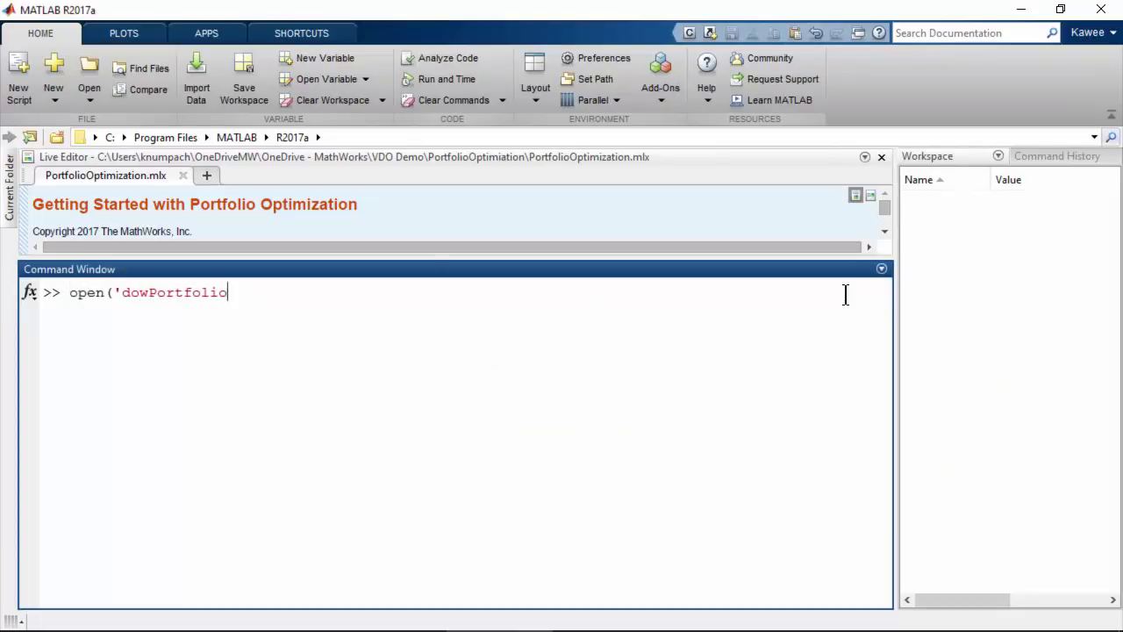
type(".xlsx')")
key("Return")
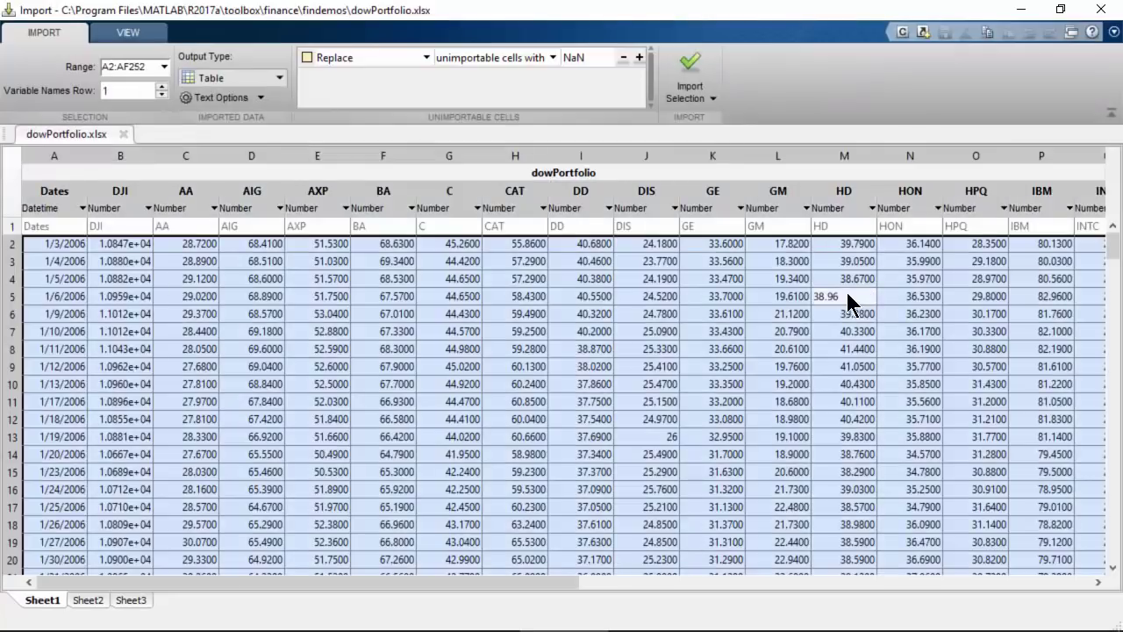
left_click_drag(1112, 246, 1112, 546)
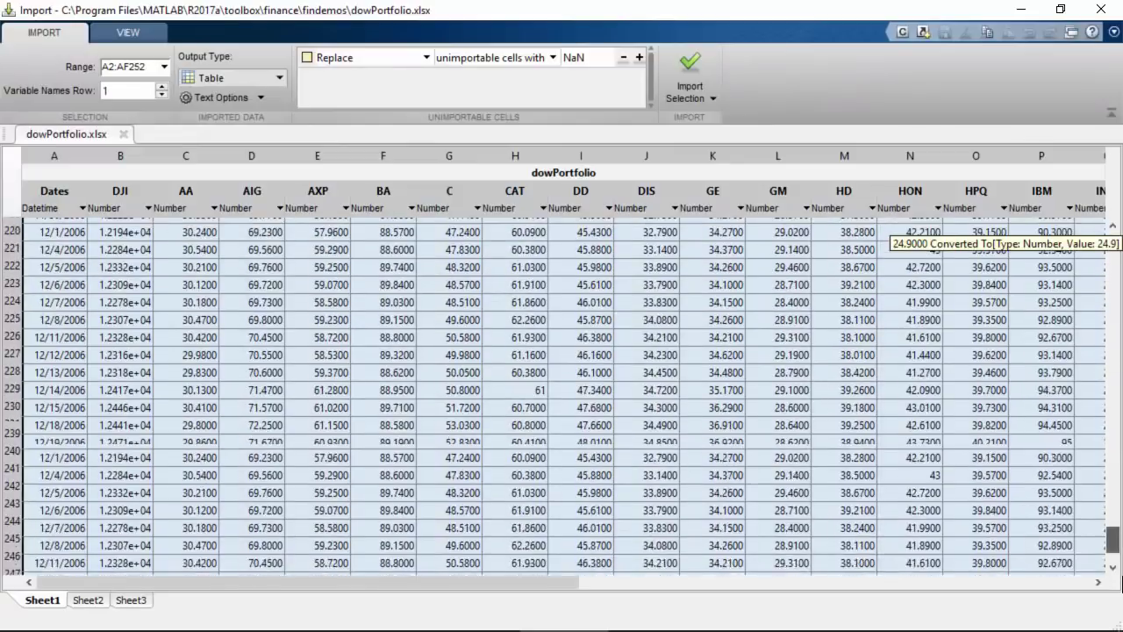
left_click_drag(579, 582, 1086, 582)
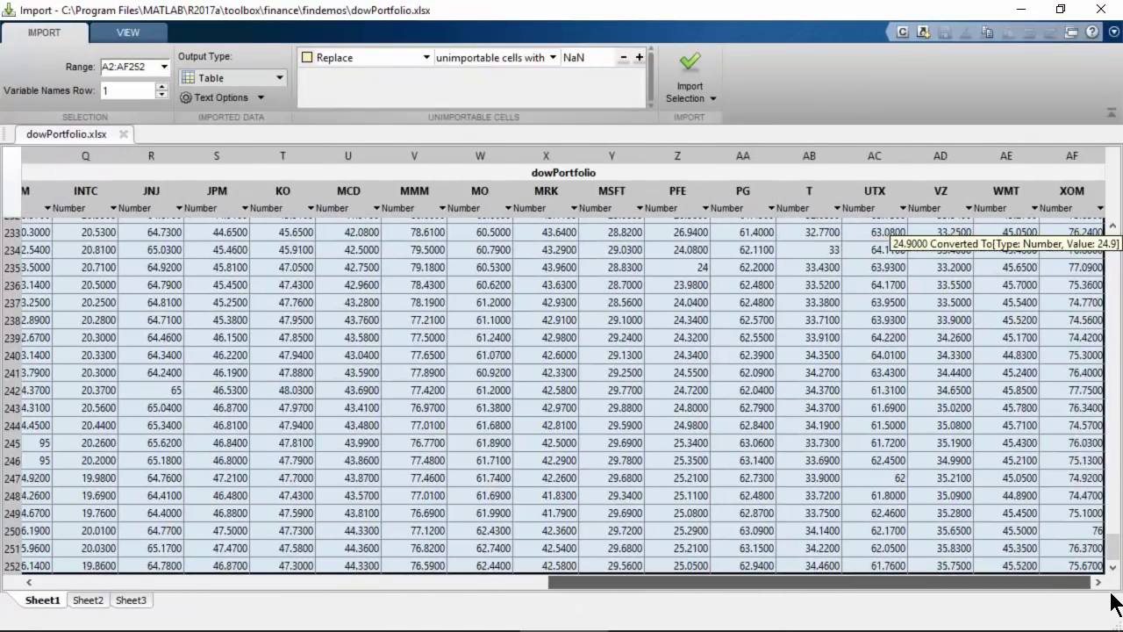
left_click(1100, 9)
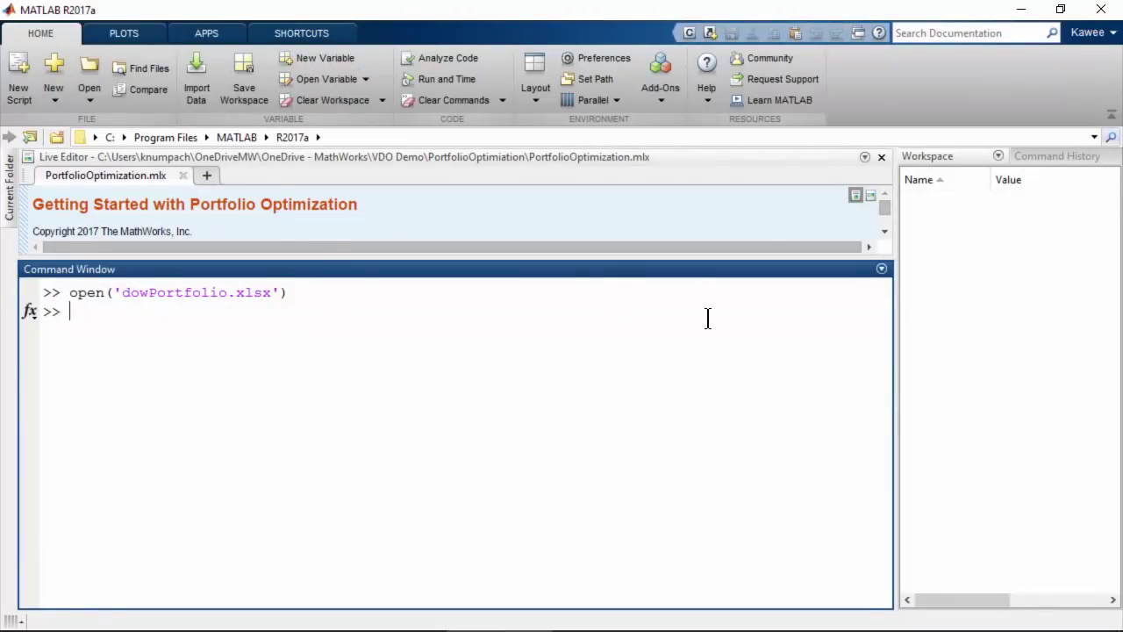
Read dowPortfolio.xlsx into T, take tickers from columns 3:end, and compute dailyReturn with tick2ret.
type("T = readtable('dow")
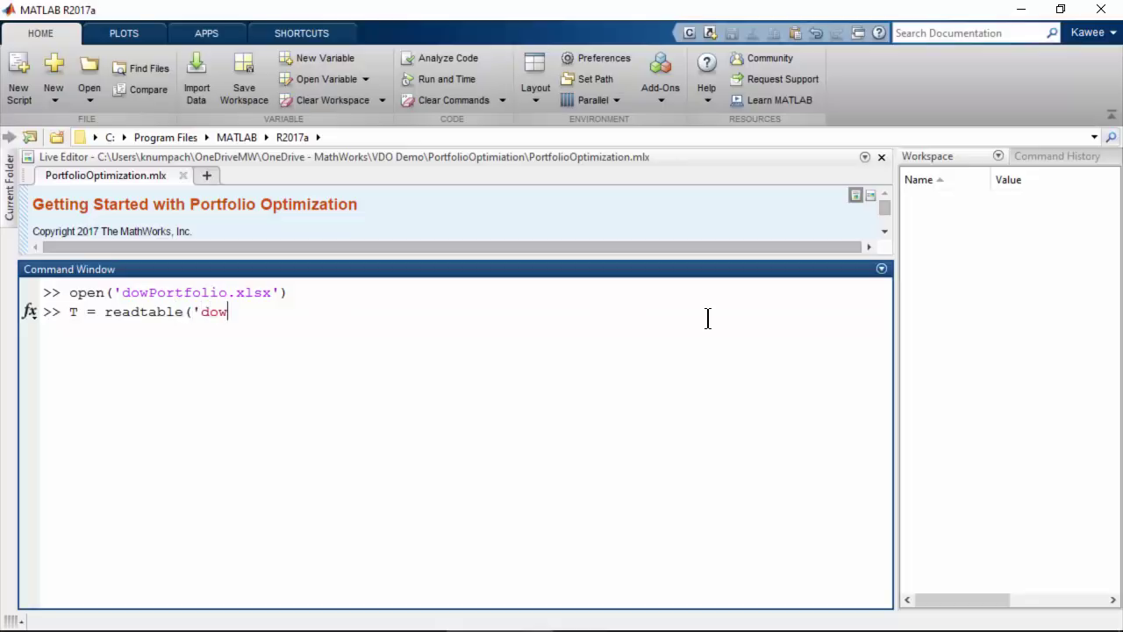
type("Portfolio.xlsx')")
key("Return")
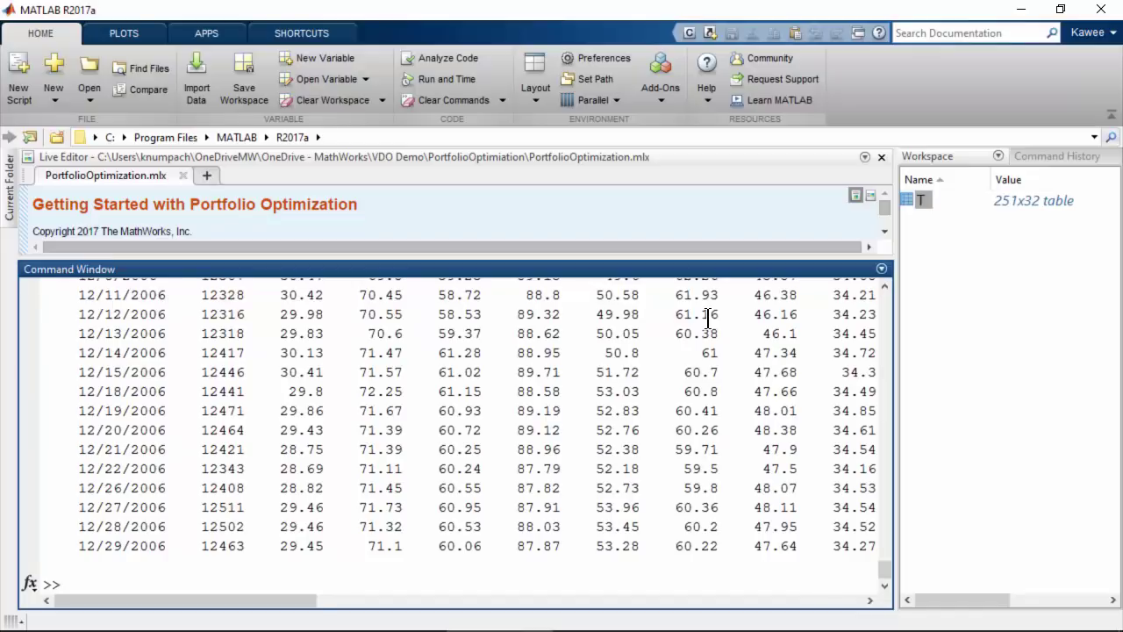
type("symbol = T.Propertie")
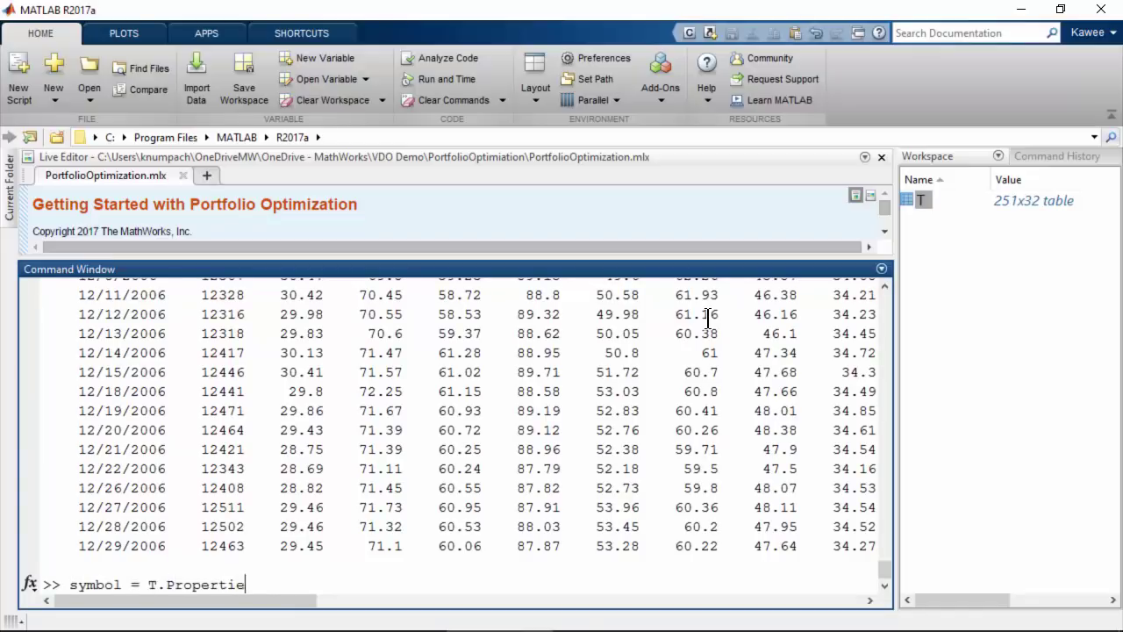
type("s.VariableNames(3:end")
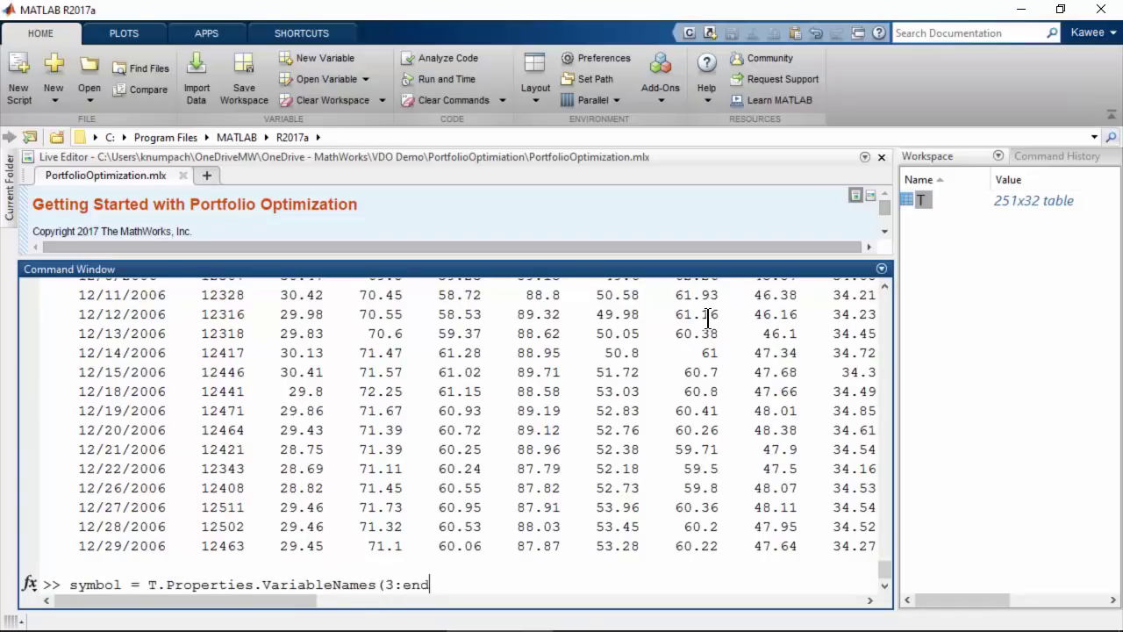
type(")")
key("Return")
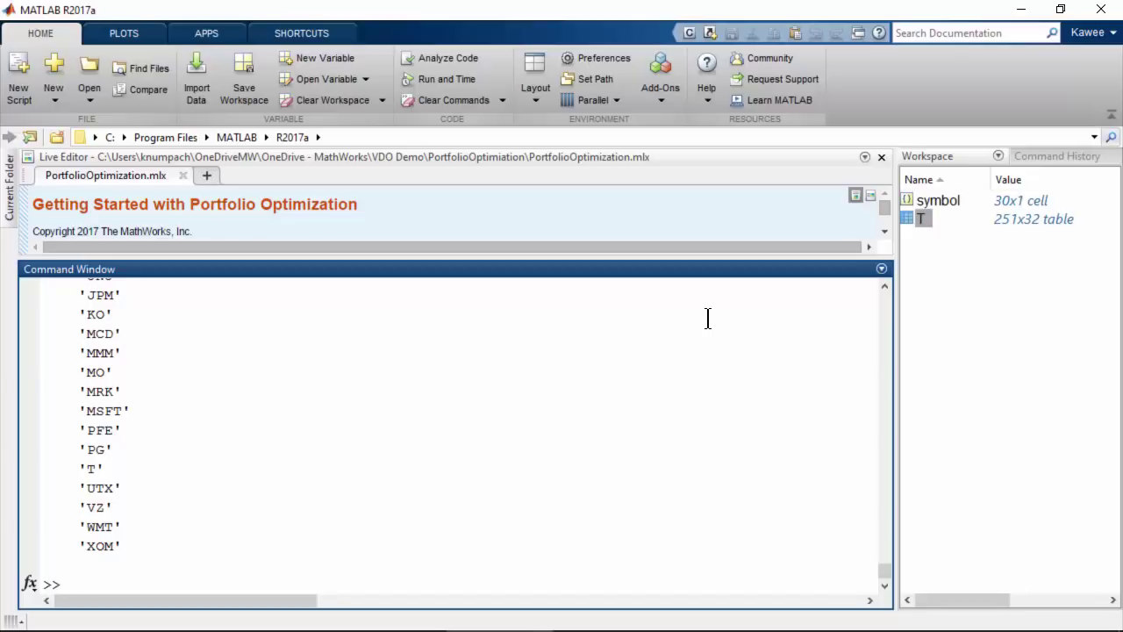
type("dailyReturn = tic")
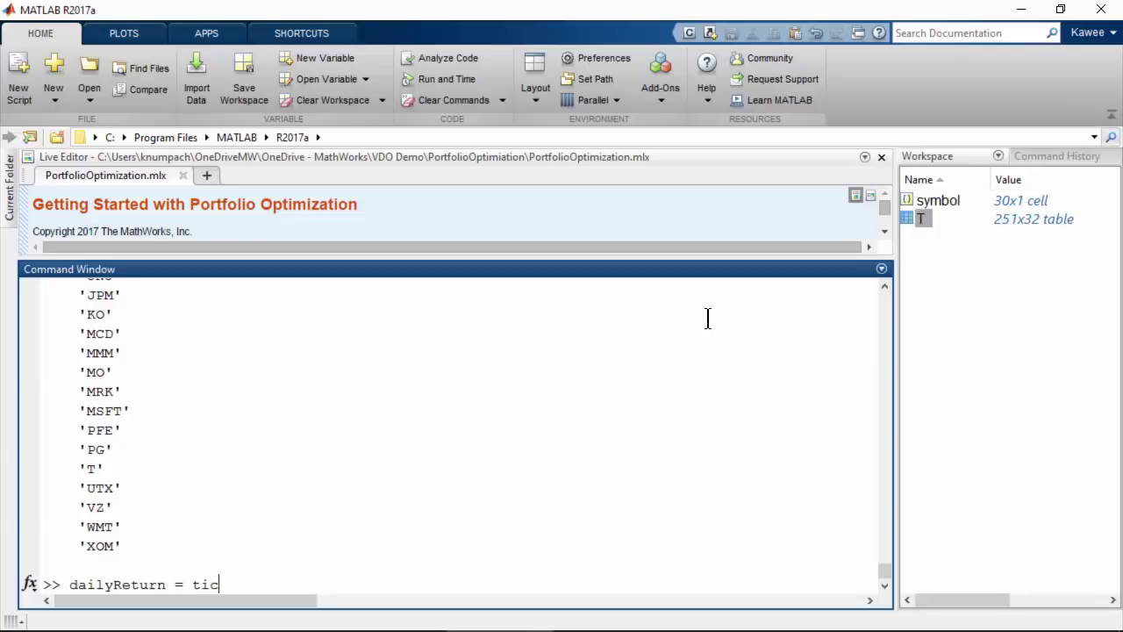
type("k2ret(T{:,3")
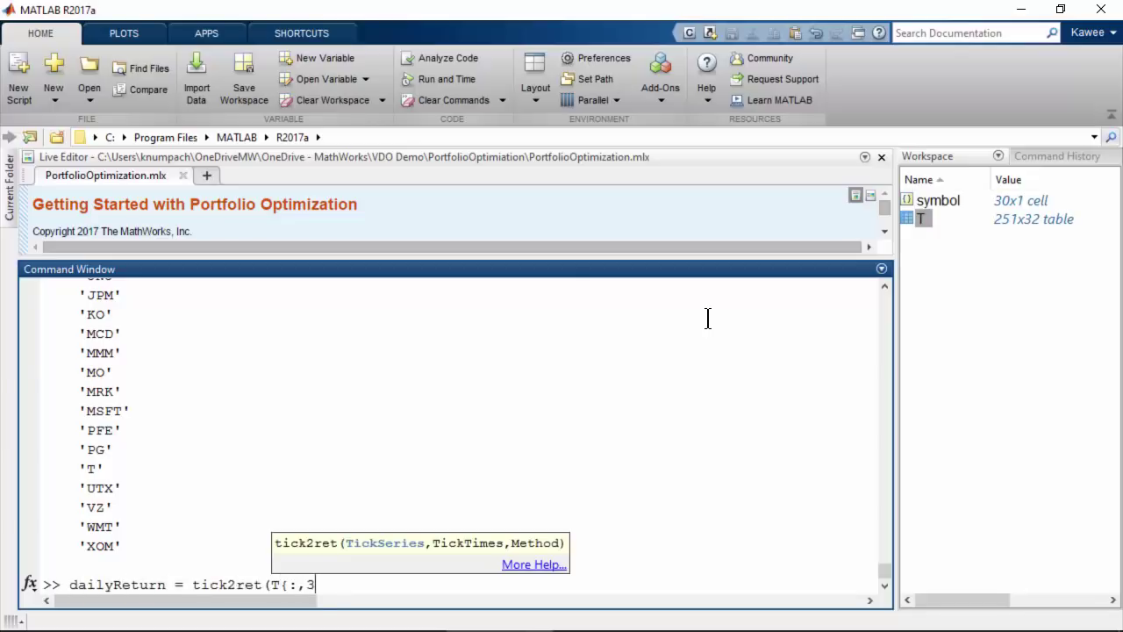
type(":end})")
key("Return")
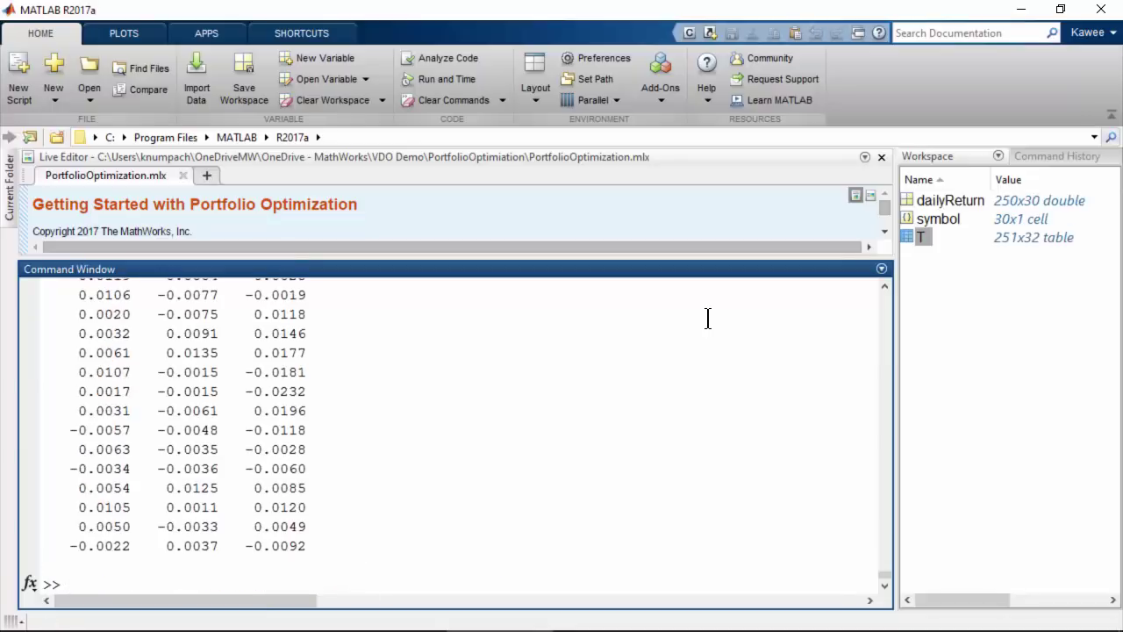
Create Portfolio p with AssetList symbol and RiskFreeRate 0.01/252.
type("p = Portfo")
type("lio('AssetList', symbol, ")
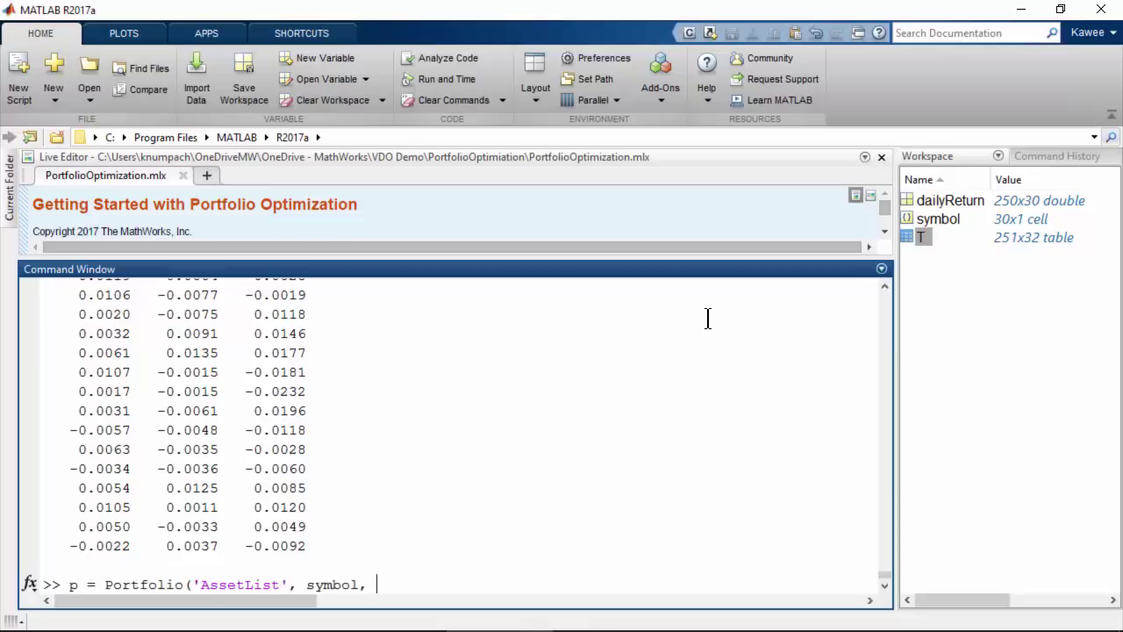
type("'RiskFreeRate',")
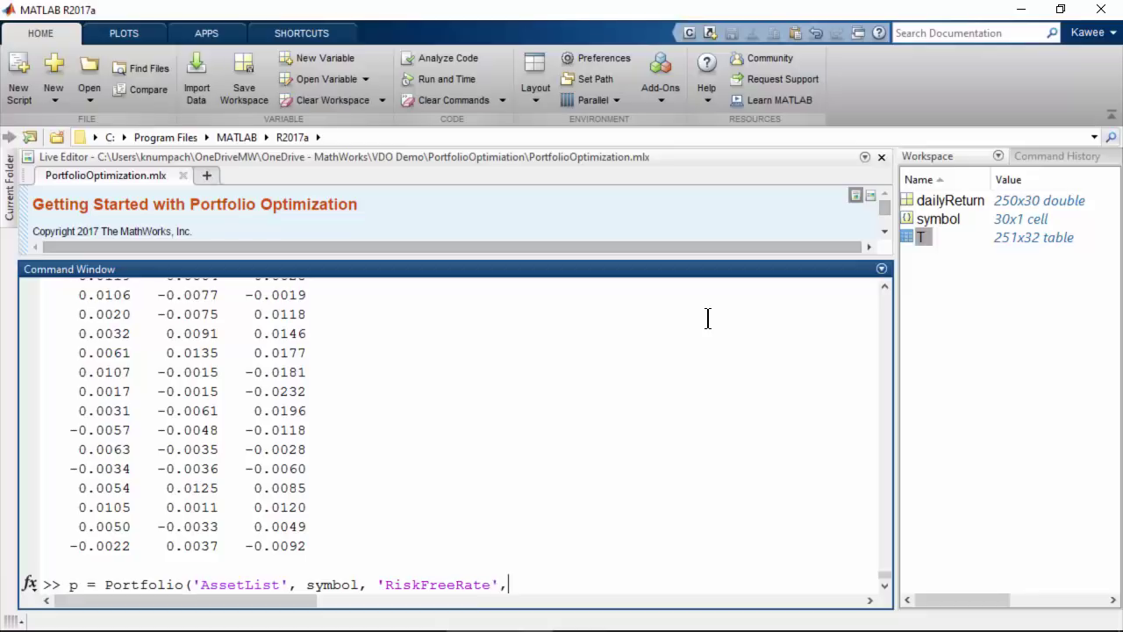
type(" 0.01/252)")
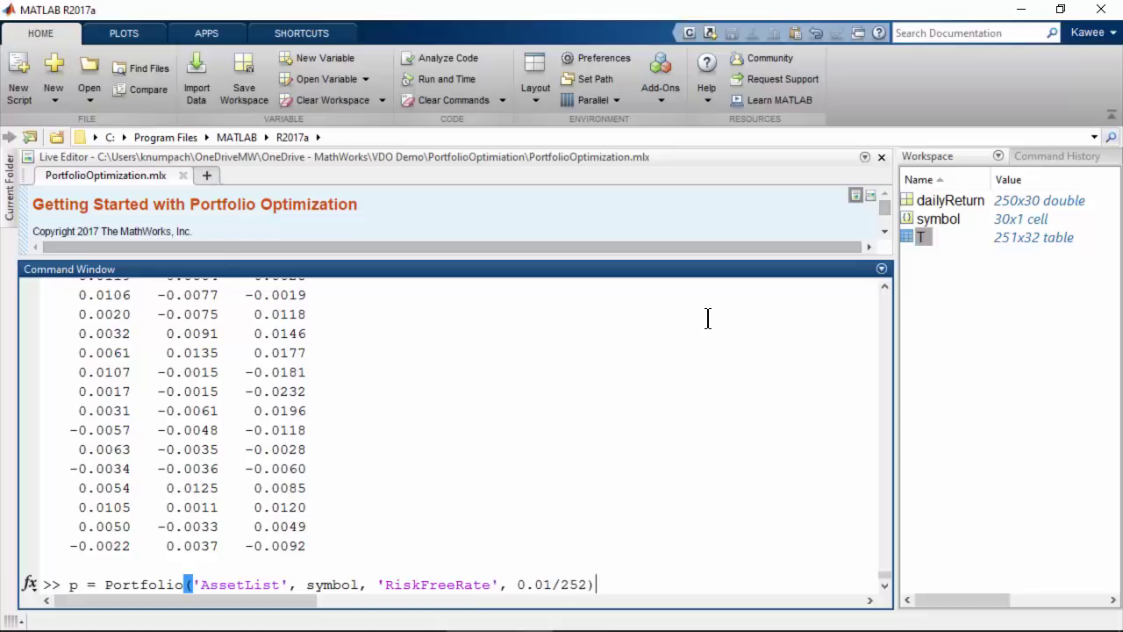
key("Return")
scroll(608, 456, "up", 1)
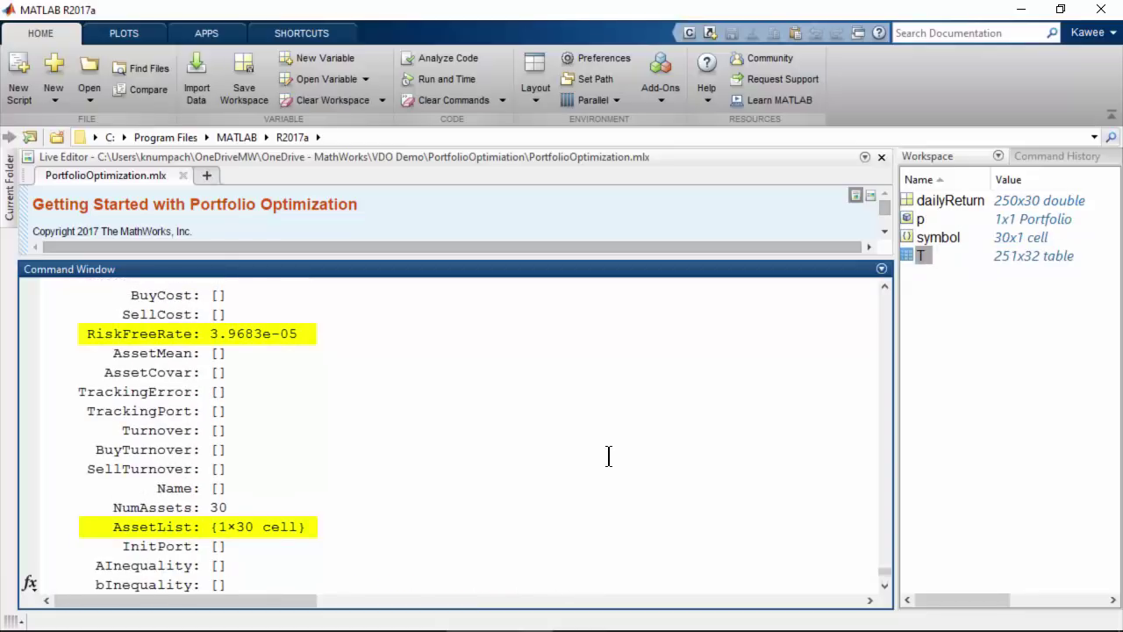
scroll(608, 455, "up", 1)
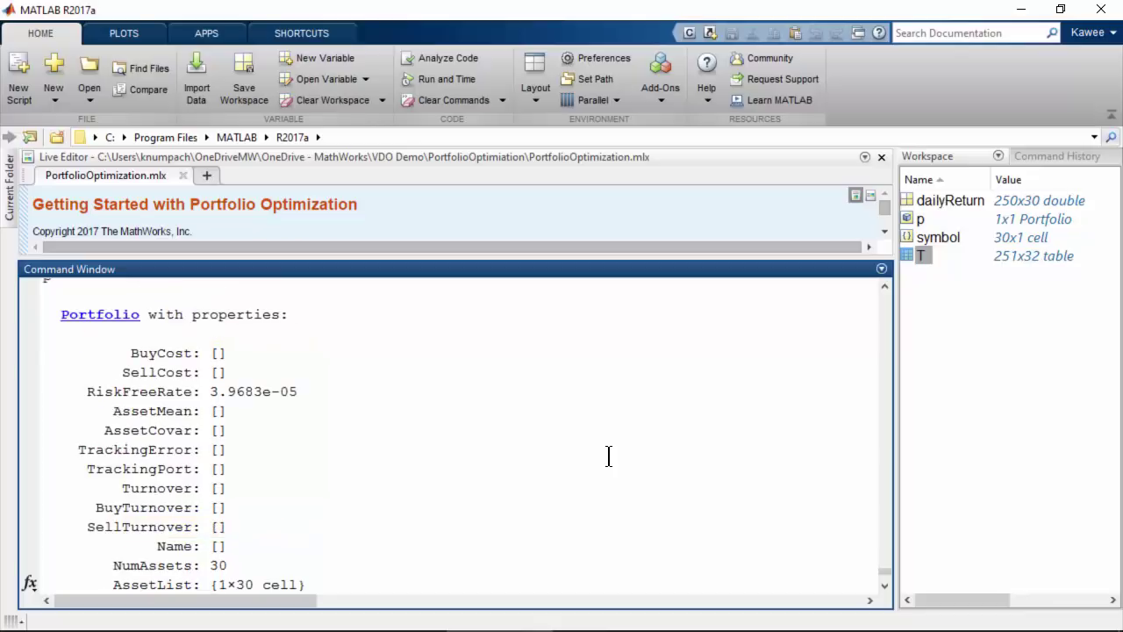
scroll(608, 455, "down", 10)
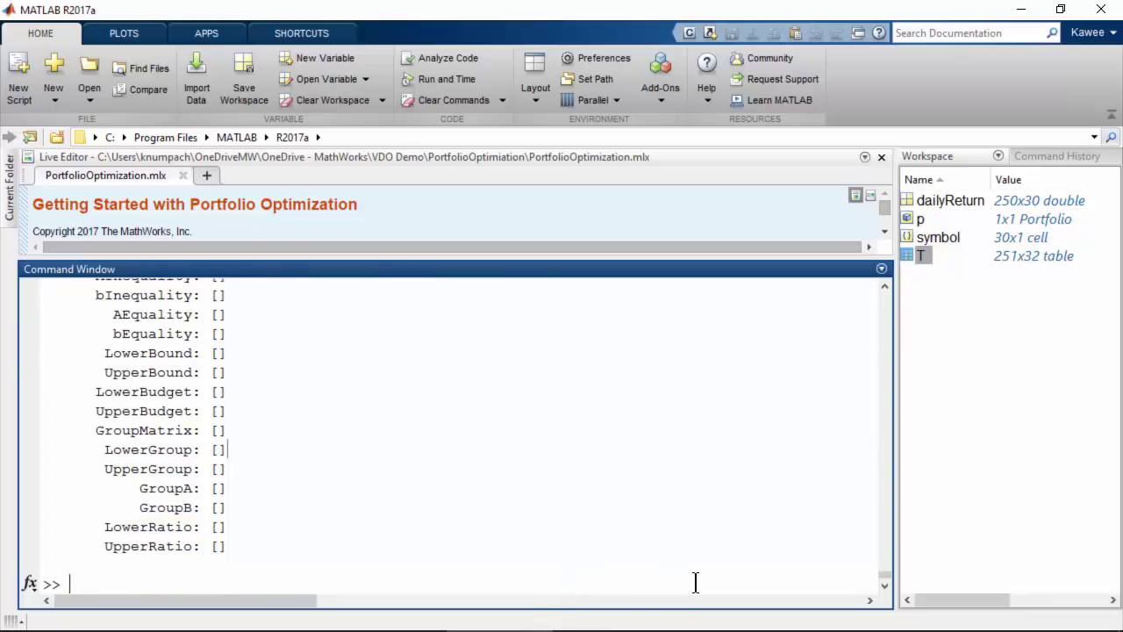
Run estimateAssetMoments(p, dailyReturn) and review the resulting AssetMean and AssetCovar.
type("p")
type(" = estimateAssetMoments(p")
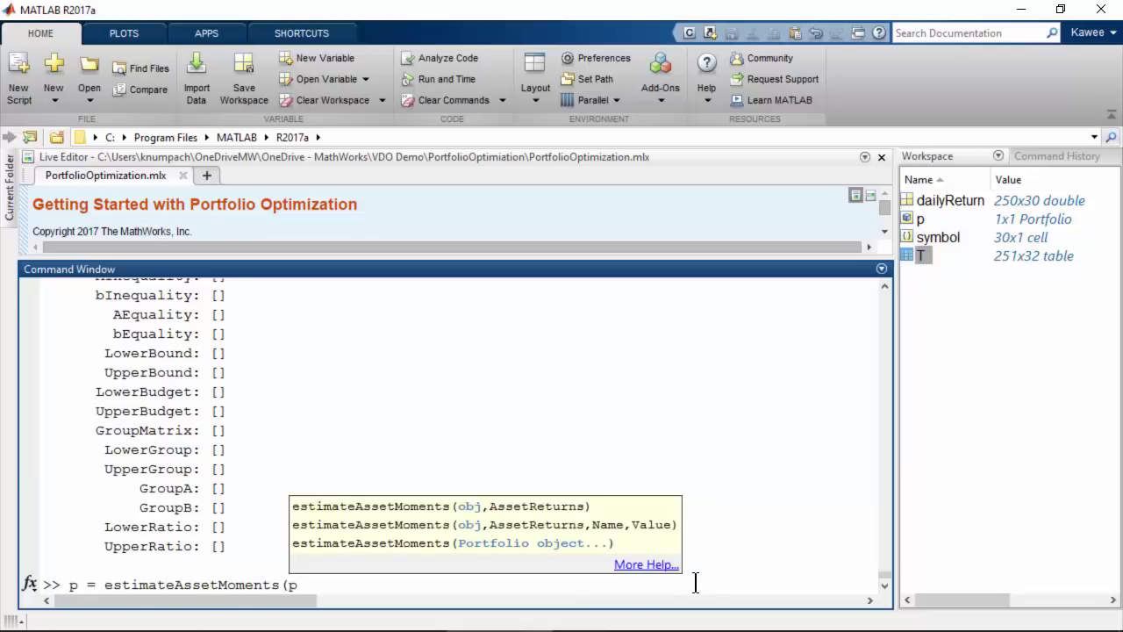
type(", dailyReturn)")
key("Return")
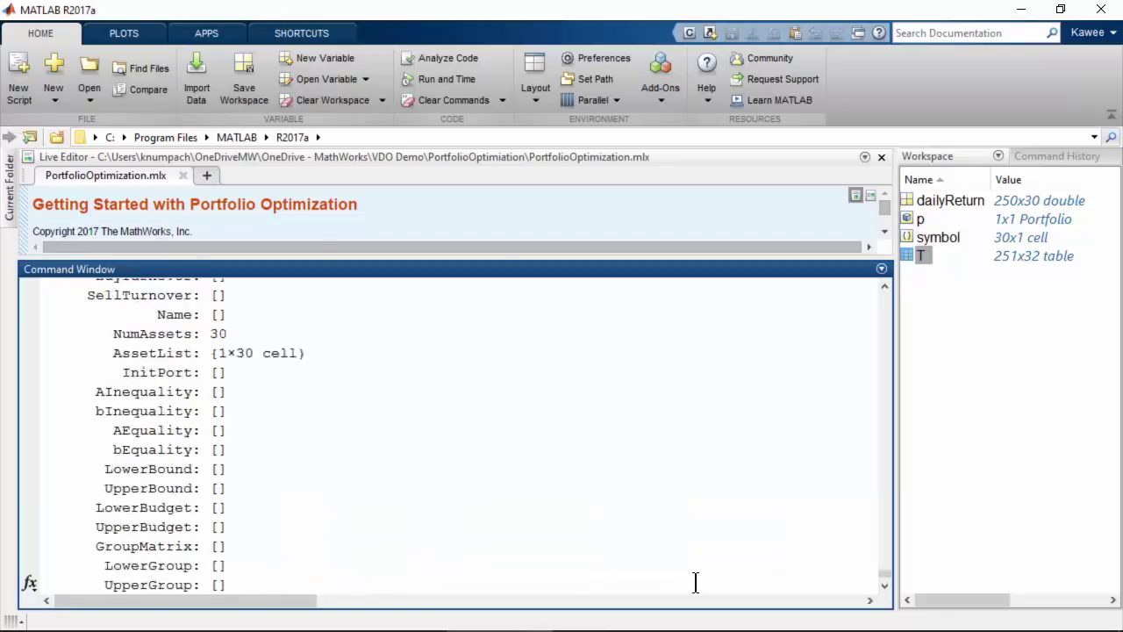
scroll(695, 582, "up", 4)
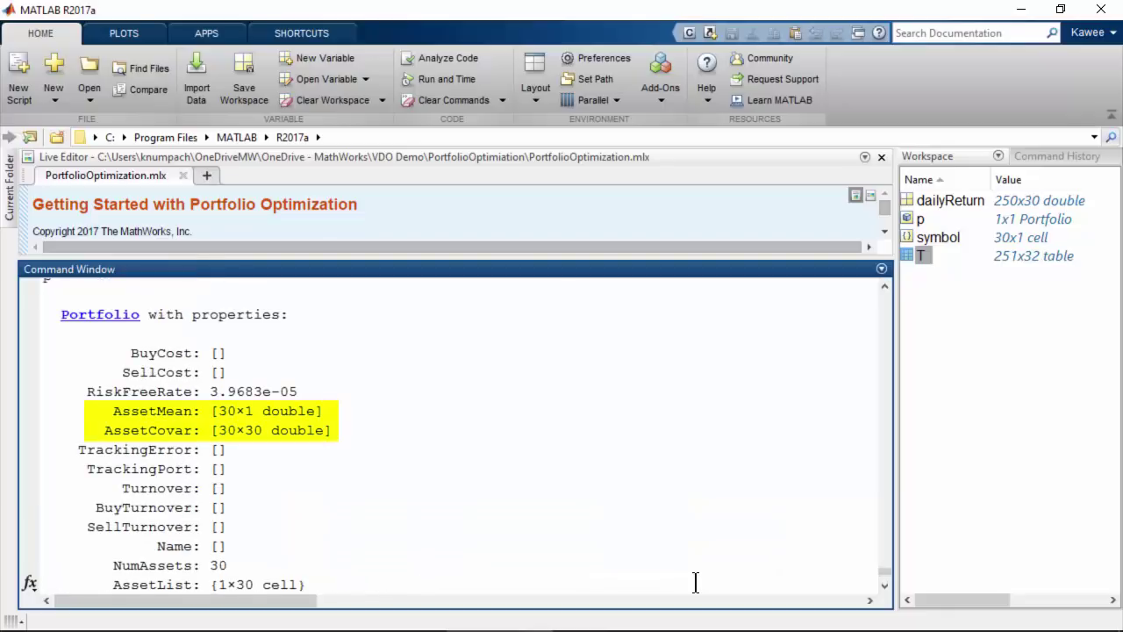
scroll(666, 570, "down", 6)
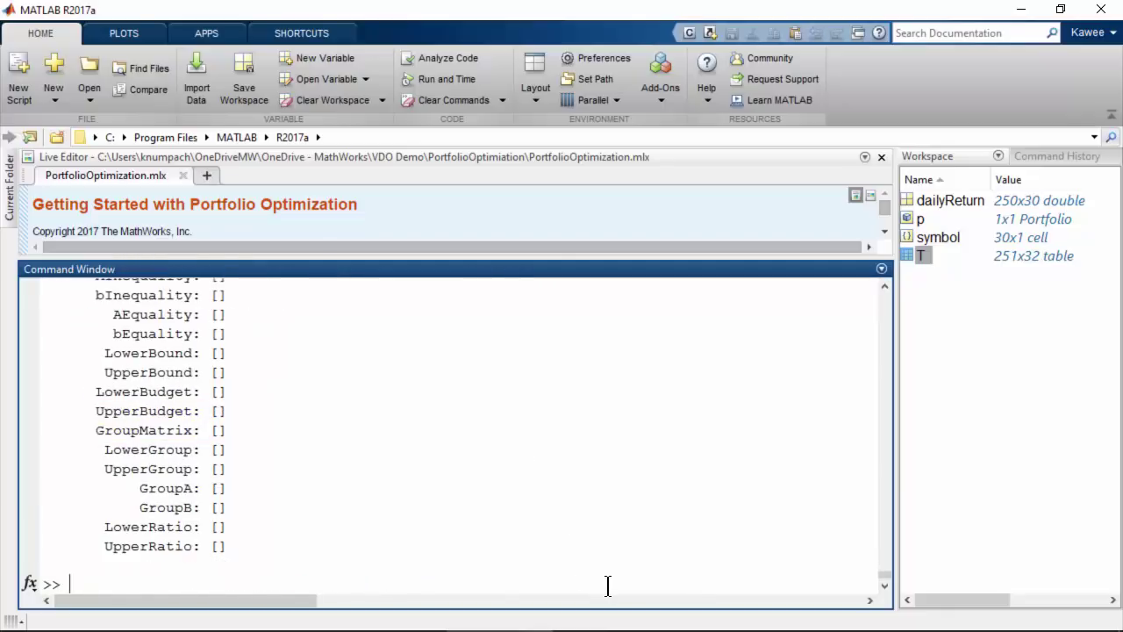
Run p = setDefaultConstraints(p) for a 30-element lower bound and budget of 1.
type("p = setDefaultCo")
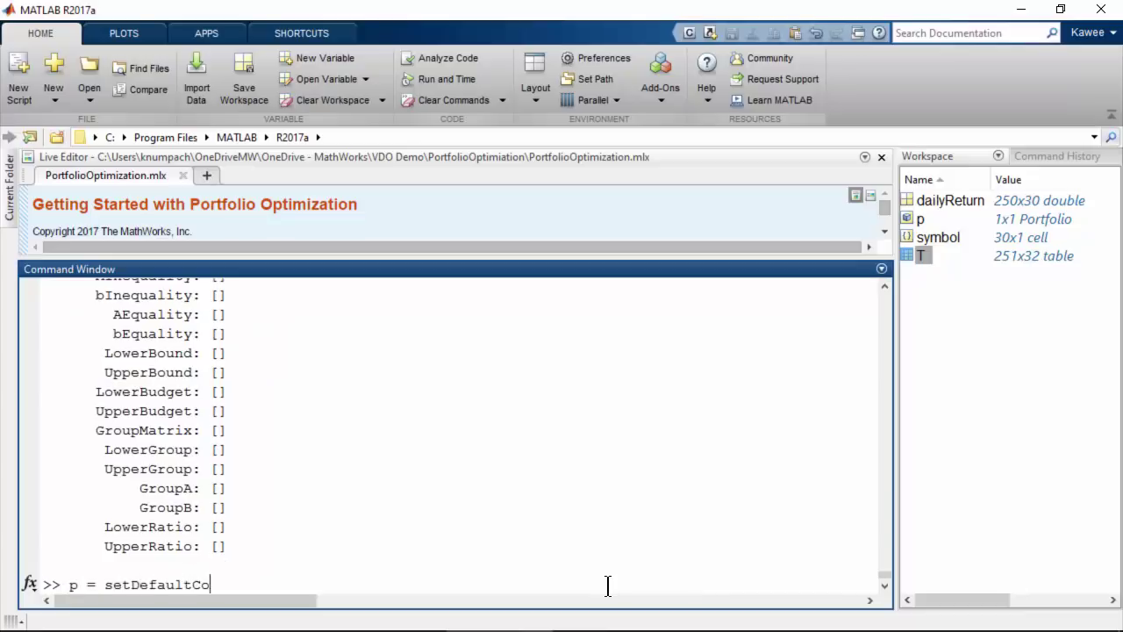
type("nstraints(p)")
key("Return")
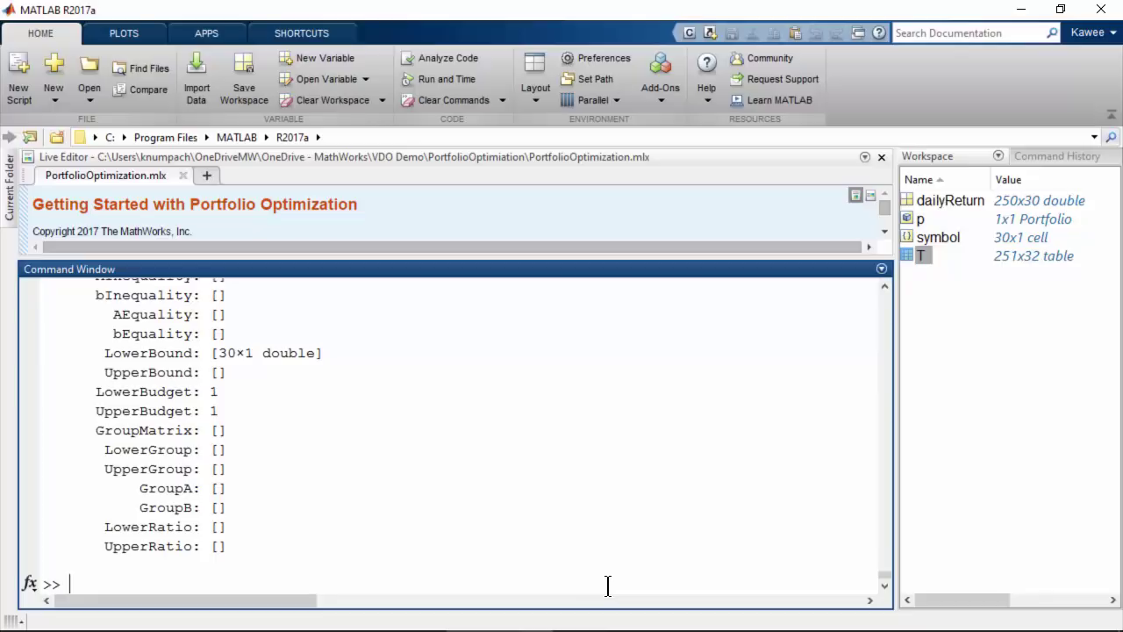
Get w1 from estimateMaxSharpeRatio, then its risk 0.0068 and return 0.0015 via estimatePortMoments.
type("w1 = estimateMaxSharpe")
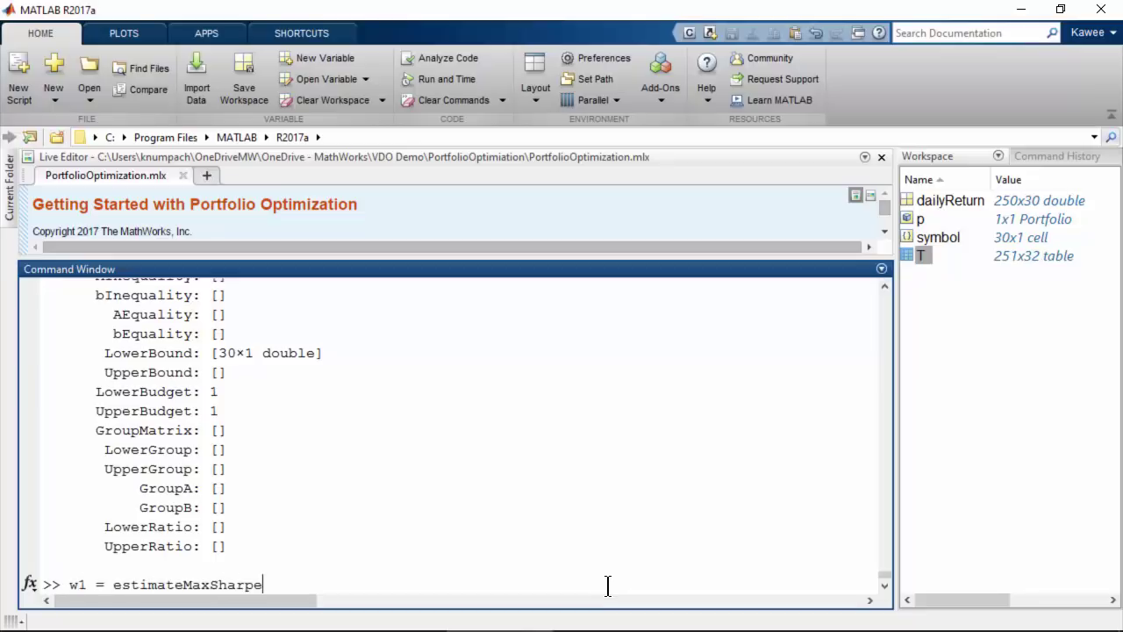
type("Ratio(p)")
key("Return")
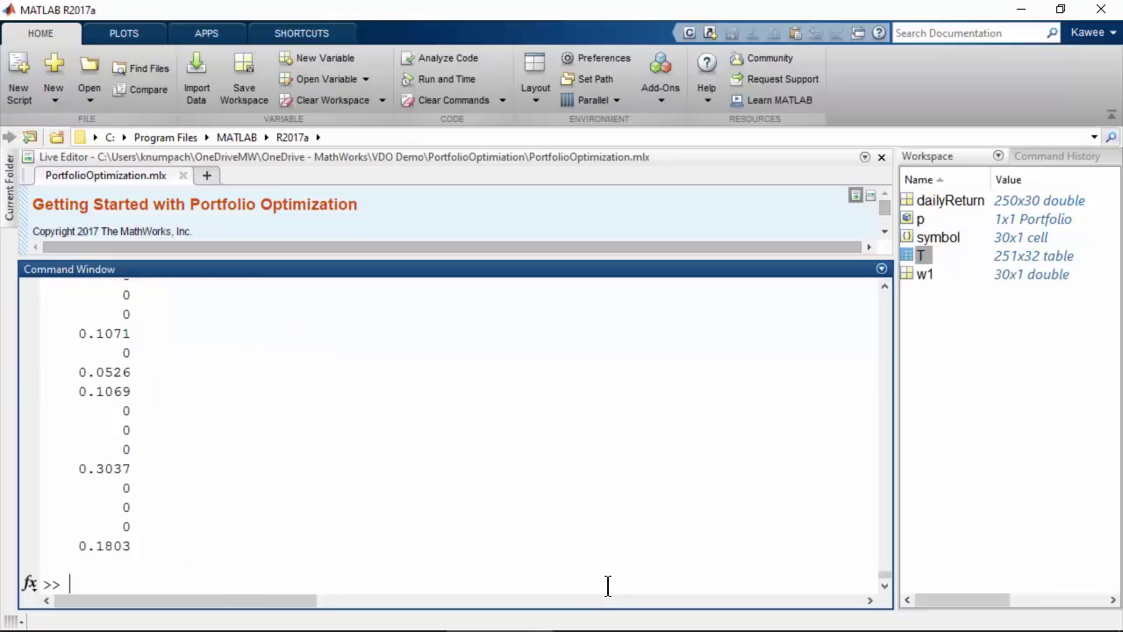
scroll(607, 586, "up", 2)
scroll(607, 586, "up", 4)
scroll(607, 586, "down", 2)
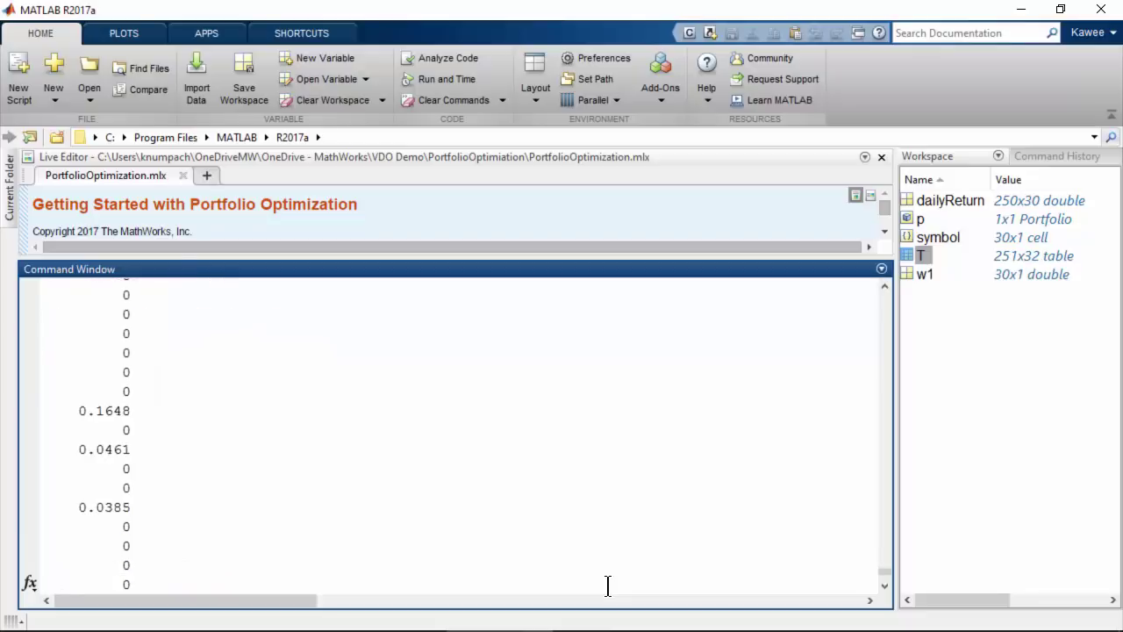
scroll(607, 586, "down", 5)
type("[risk1, ret1")
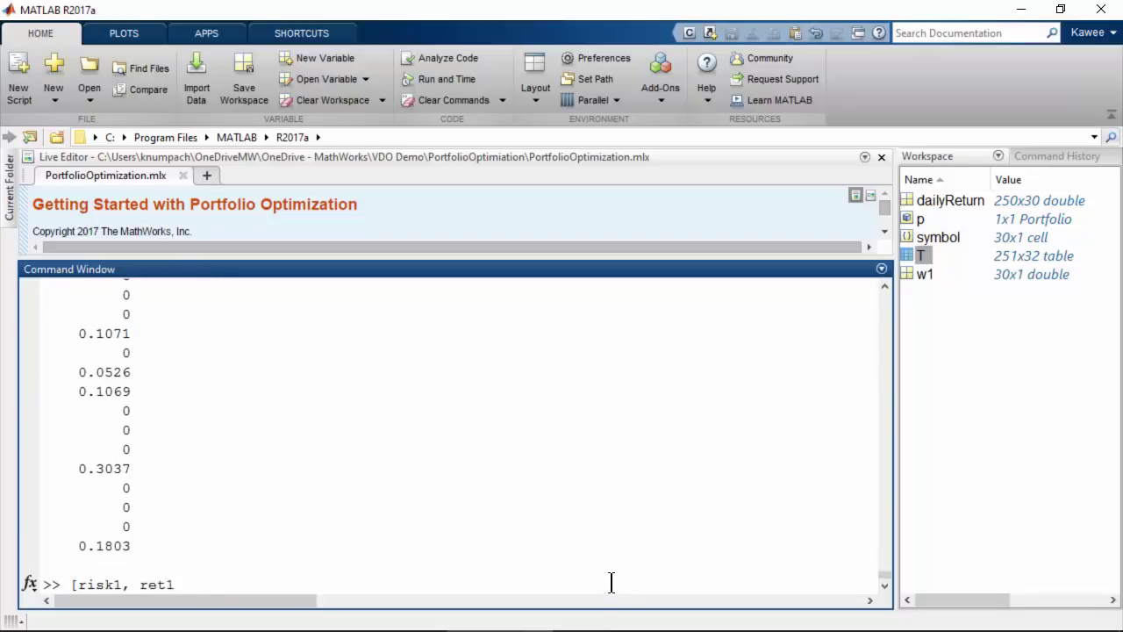
type("] = estimatePortMoment")
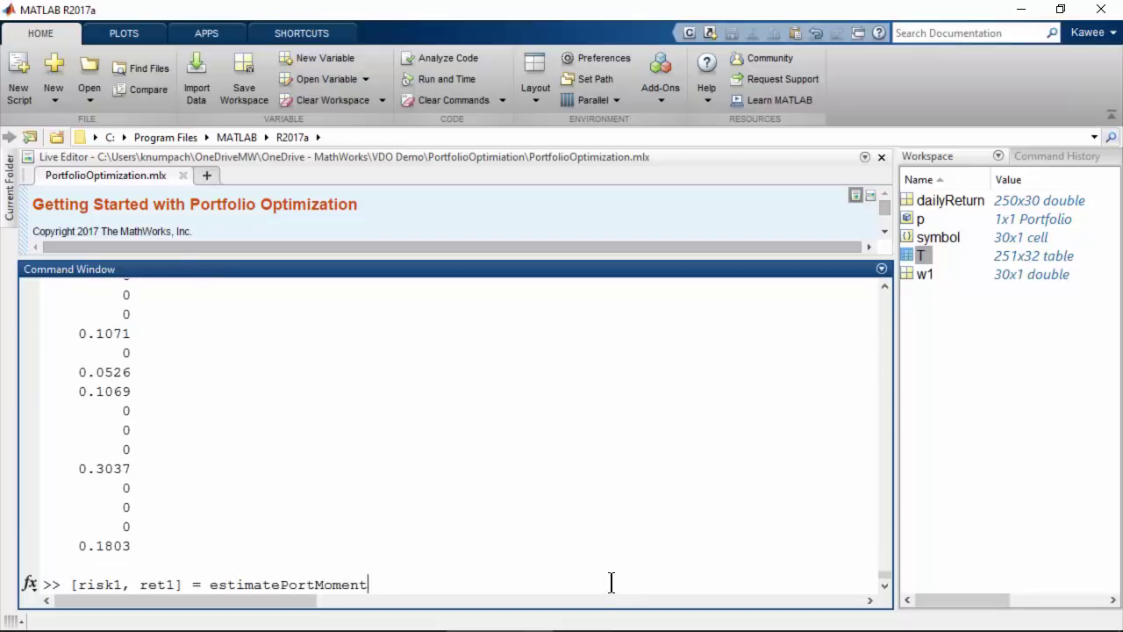
type("s(p, w1)")
key("Return")
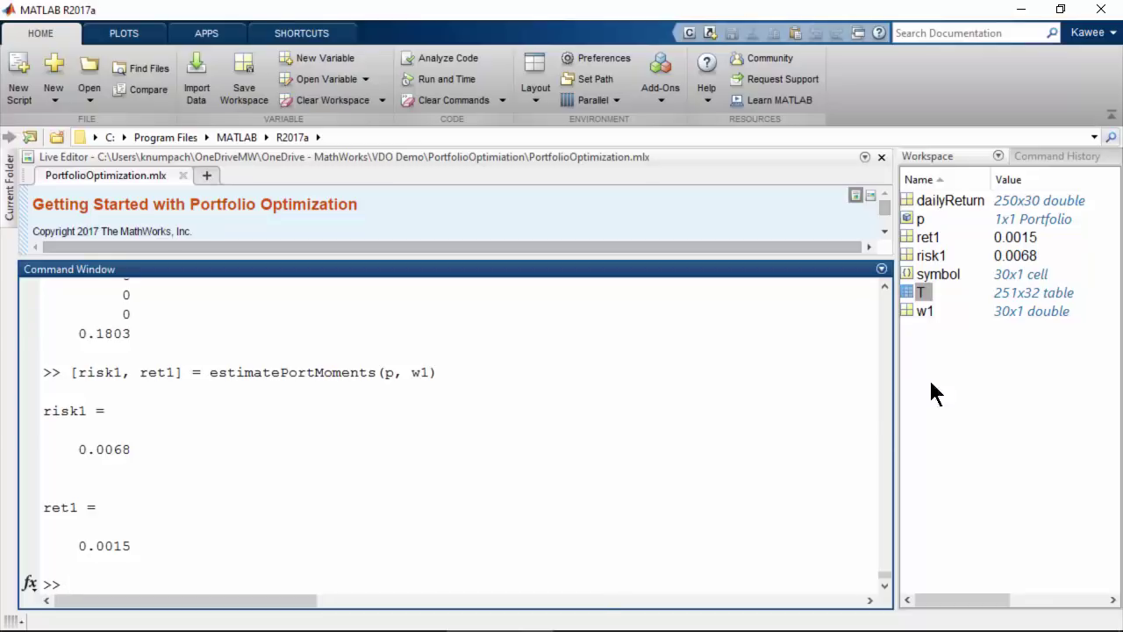
Copy the portfolio commands from Command History into the live script above Data Visualization.
left_click(1053, 155)
left_click_drag(998, 219, 984, 364)
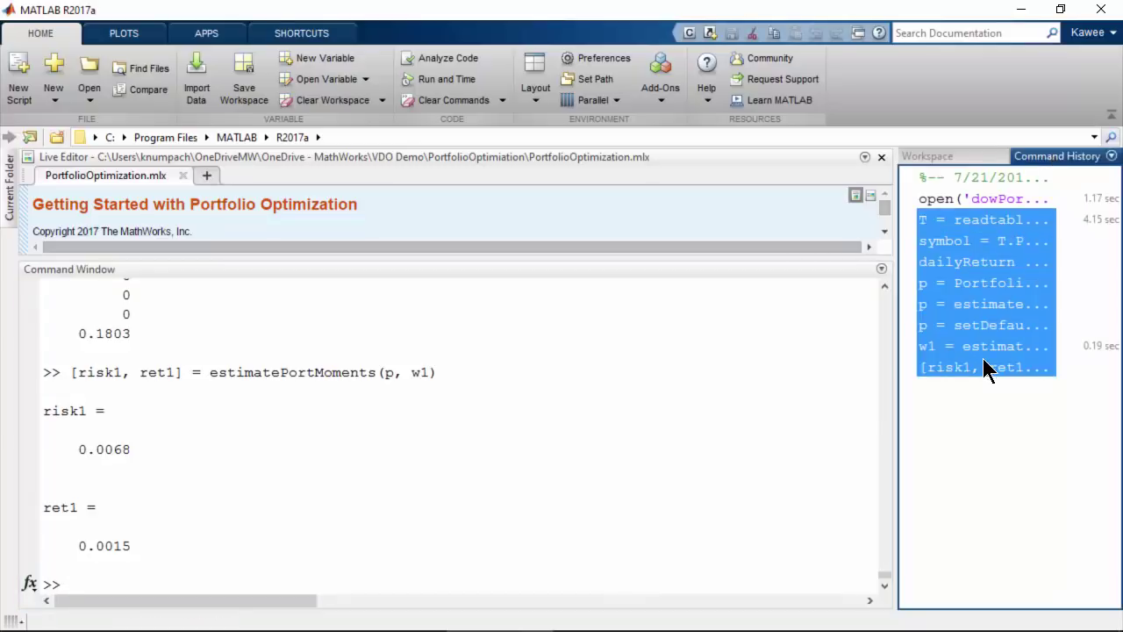
right_click(984, 369)
left_click(1024, 389)
left_click_drag(706, 263, 715, 561)
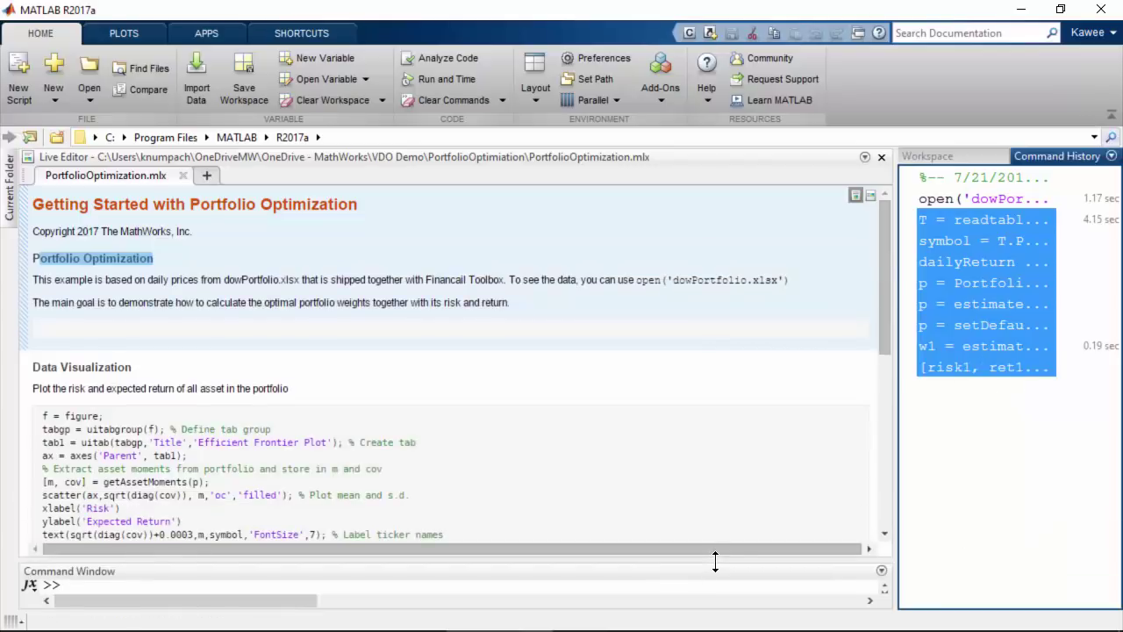
left_click(427, 325)
key("ctrl+v")
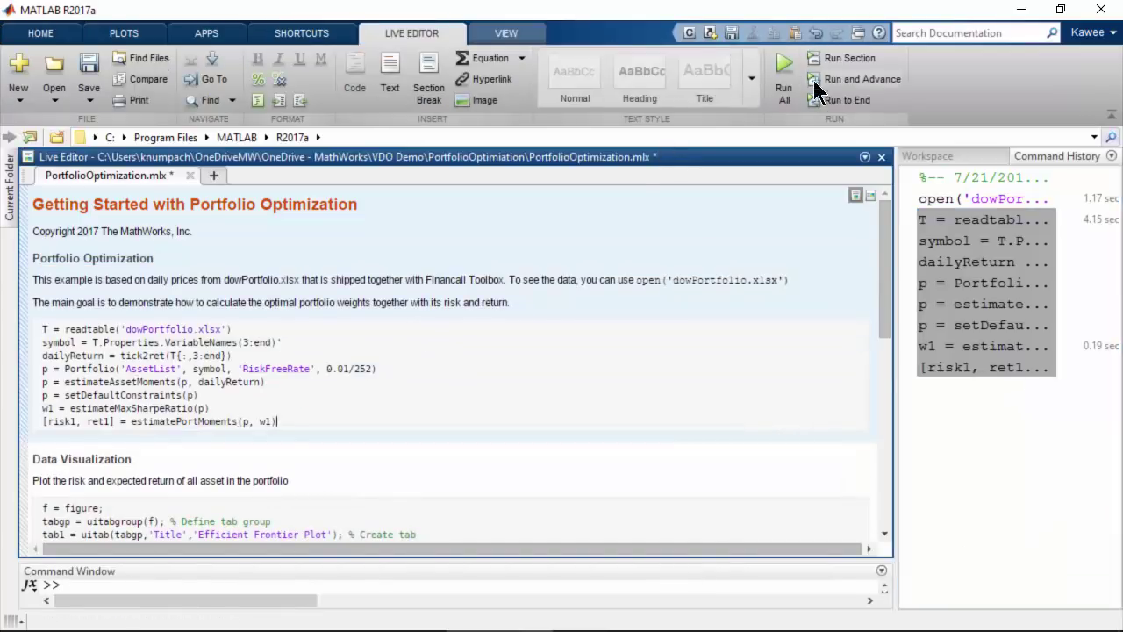
Run the whole live script and view the optimal weight table and efficient frontier plot.
left_click(784, 68)
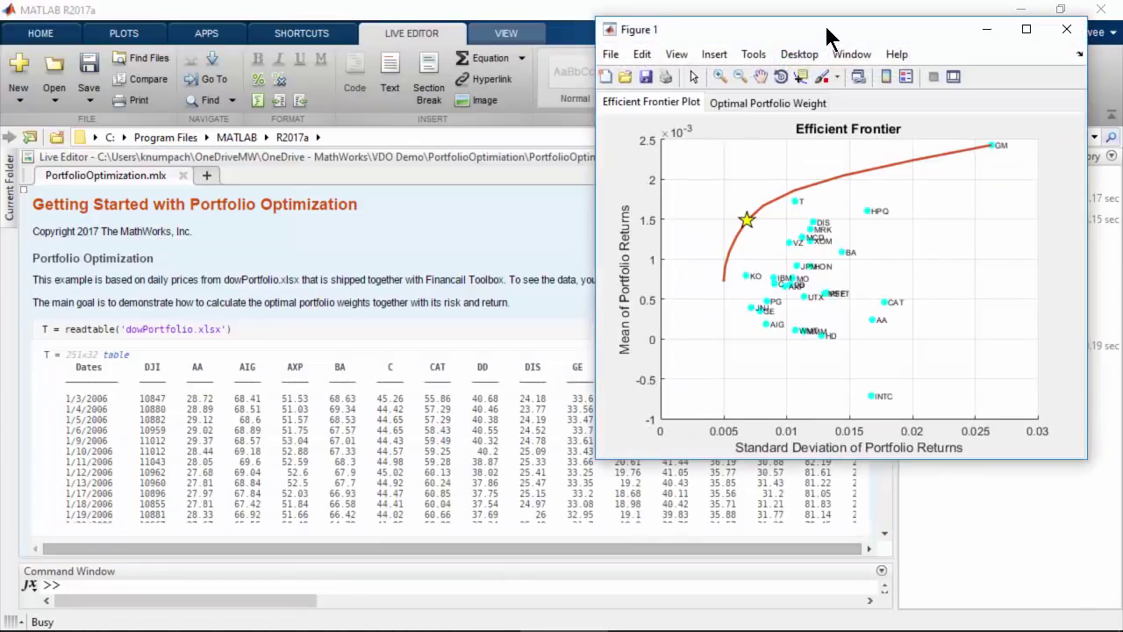
left_click_drag(826, 38, 639, 123)
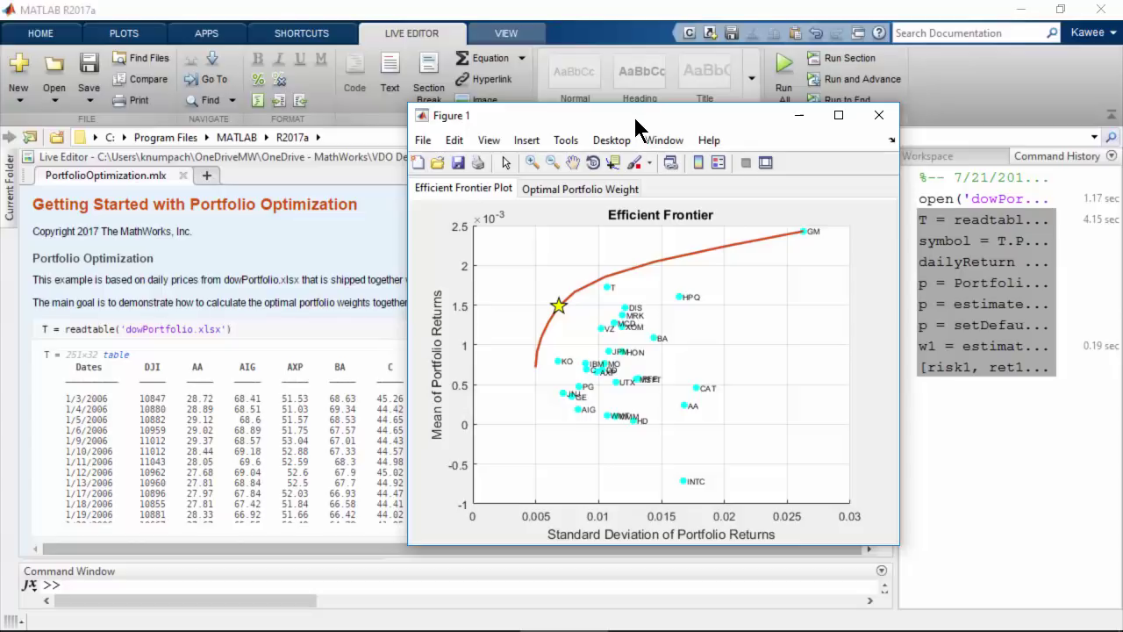
left_click(571, 186)
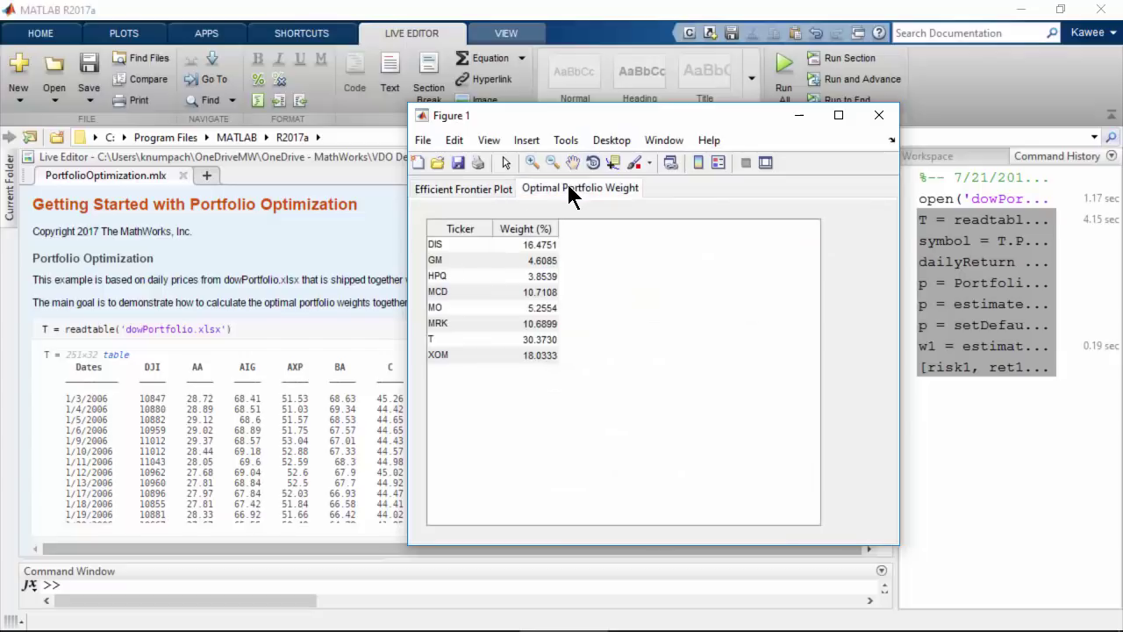
left_click(497, 191)
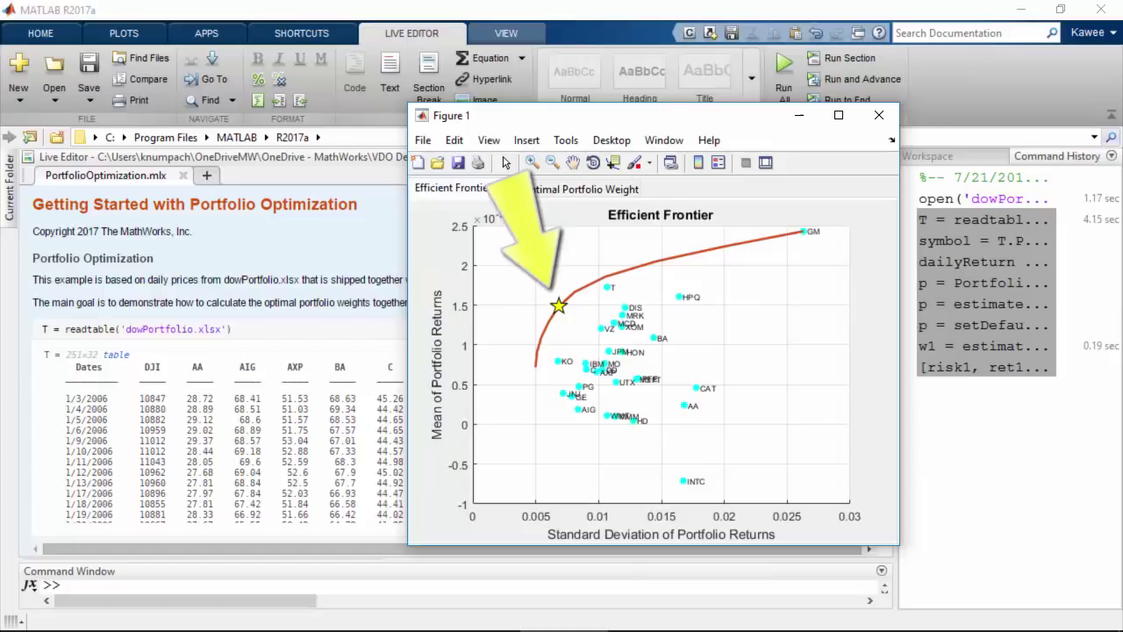